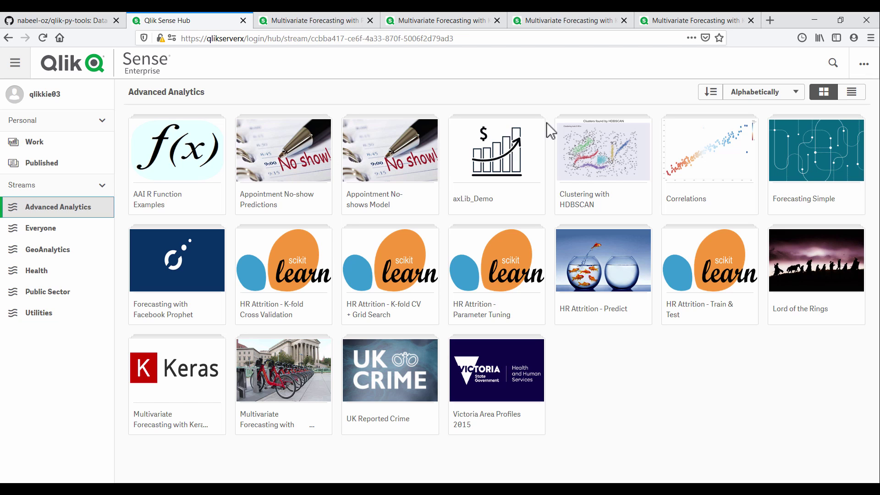
# - Switch to the Multivariate Forecasting with Prophet app overview in its browser tab
pyautogui.click(334, 19)
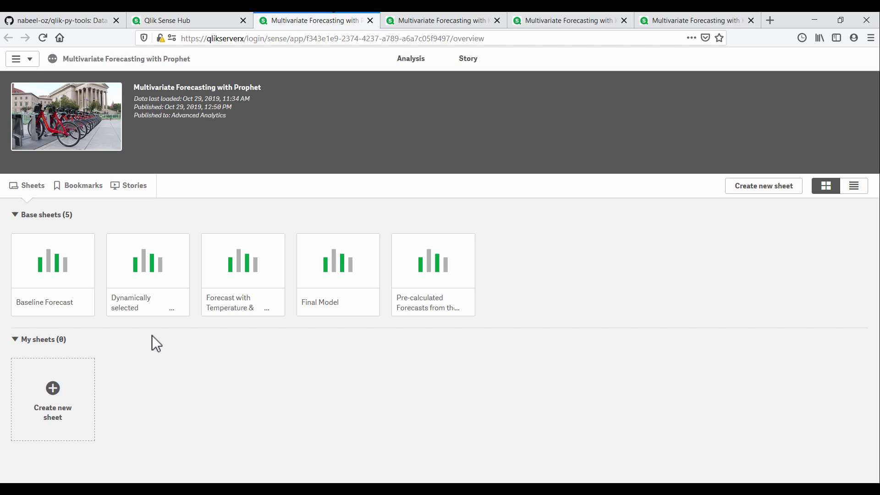
# - Open the Baseline Forecast sheet from the Prophet app overview
pyautogui.click(83, 275)
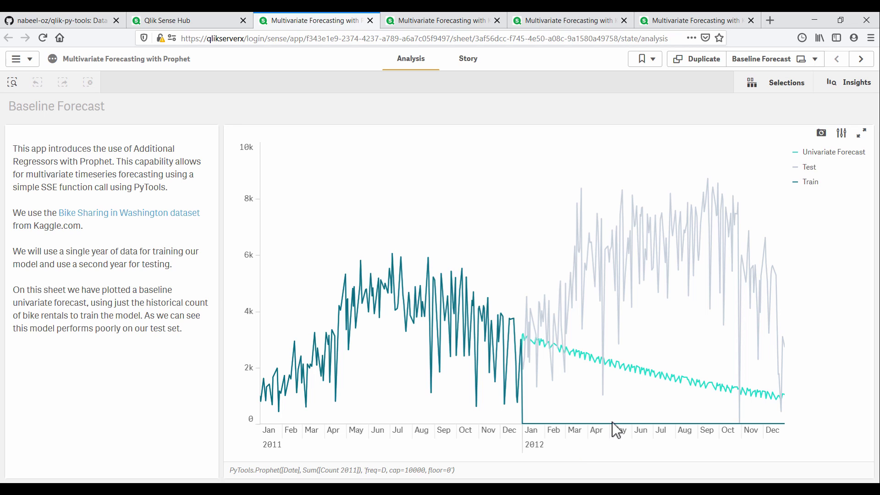
# - On the Dynamically selected regressors sheet, add Weather and Temperature as regressors, then view Feb–Jun 2012
pyautogui.moveTo(661, 375)
pyautogui.click(860, 63)
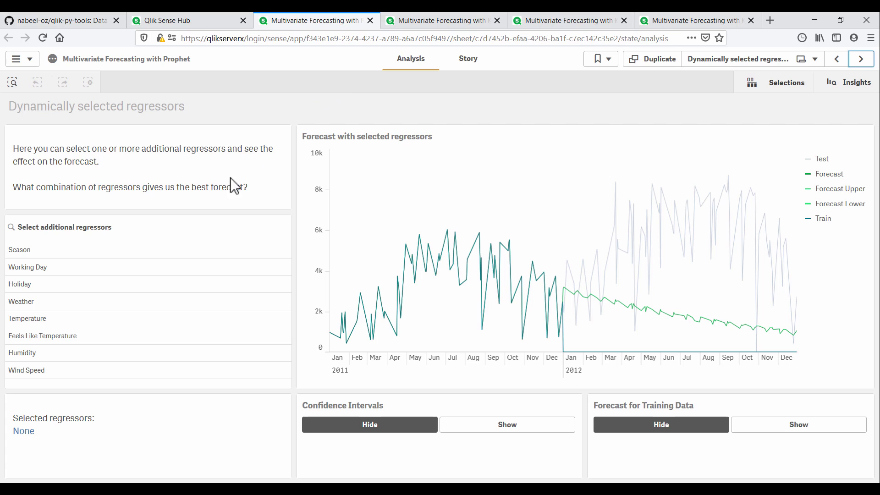
pyautogui.click(129, 304)
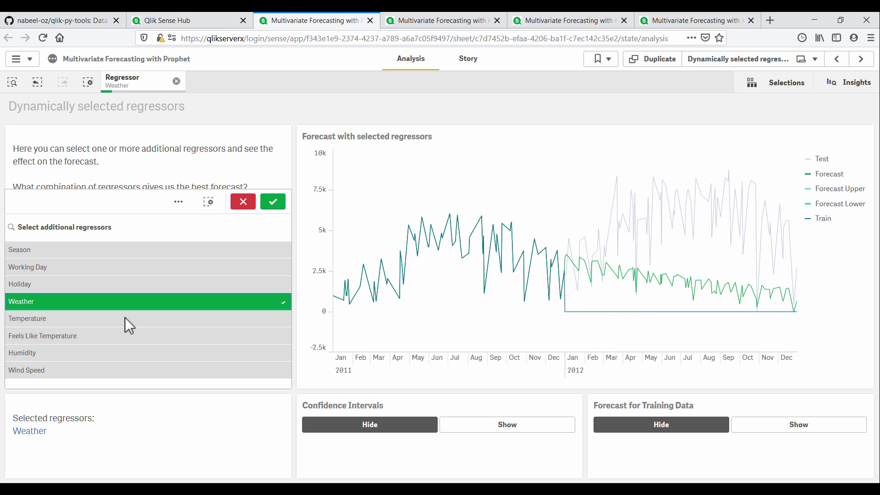
pyautogui.click(124, 317)
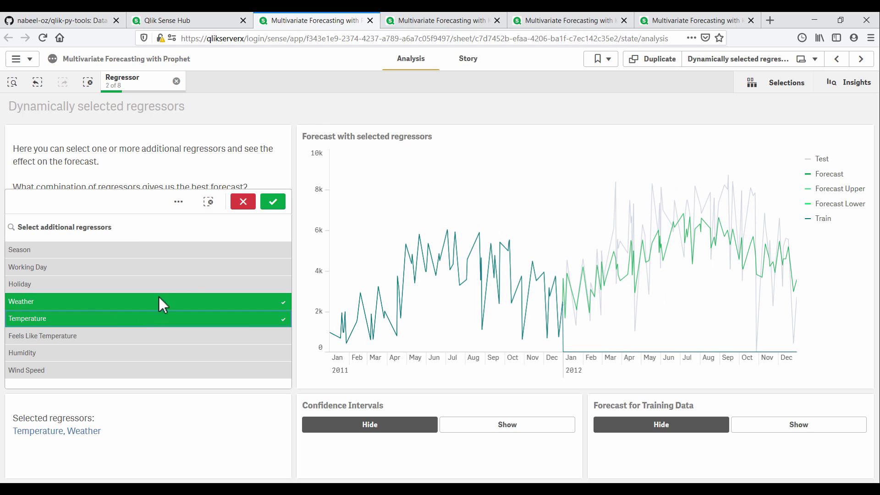
pyautogui.click(272, 203)
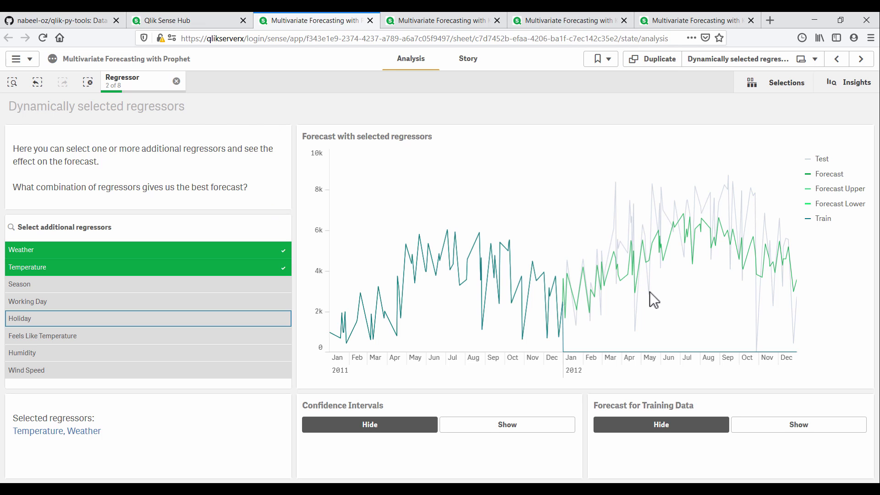
pyautogui.scroll(5, 603, 310)
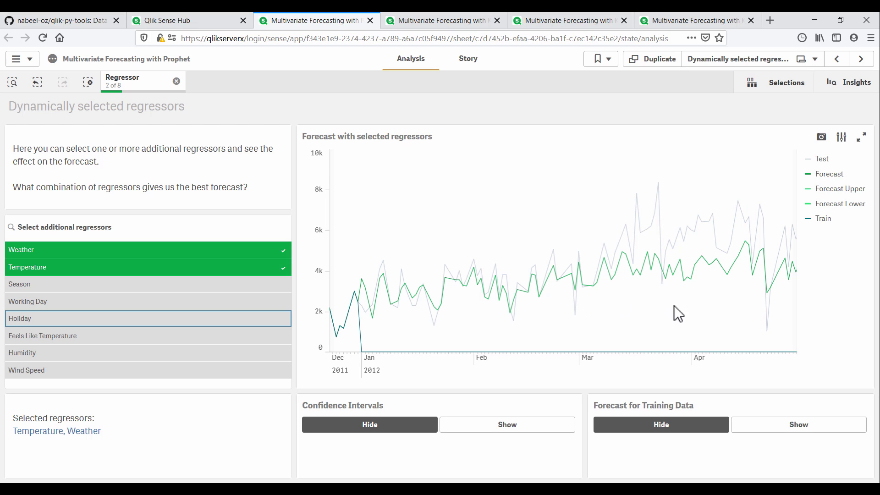
pyautogui.moveTo(695, 310); pyautogui.dragTo(545, 305)
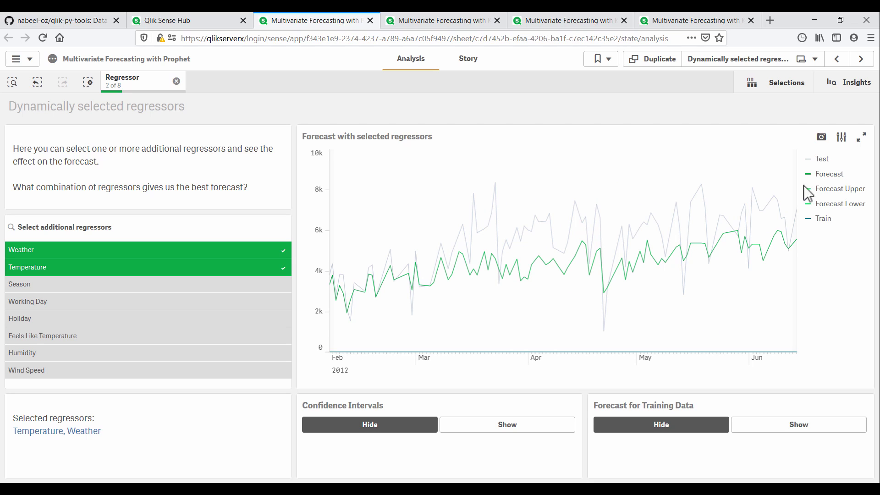
# - Visit the Final Model sheet, then the Pre-calculated Forecasts sheet, through the sheet navigator
pyautogui.click(801, 59)
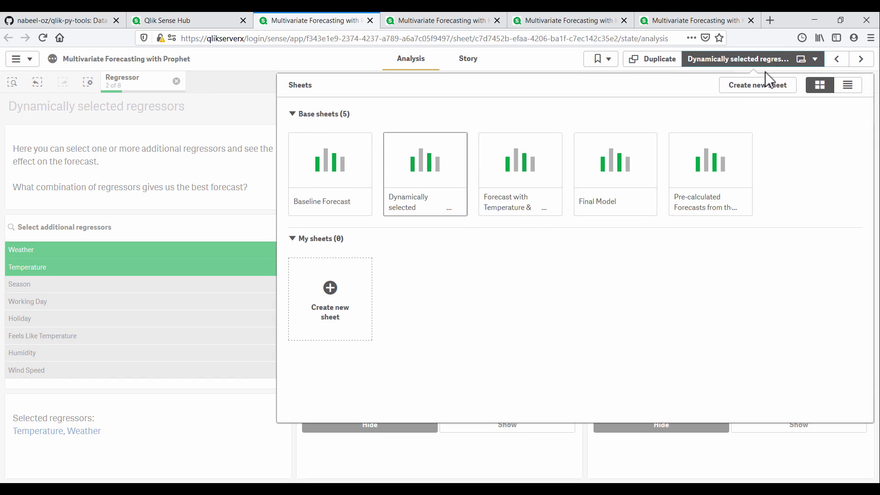
pyautogui.click(629, 166)
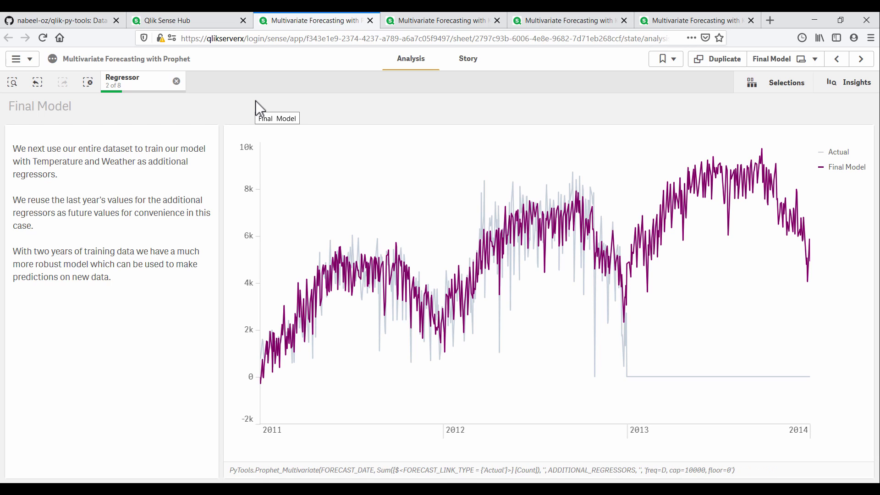
pyautogui.click(788, 67)
pyautogui.click(707, 156)
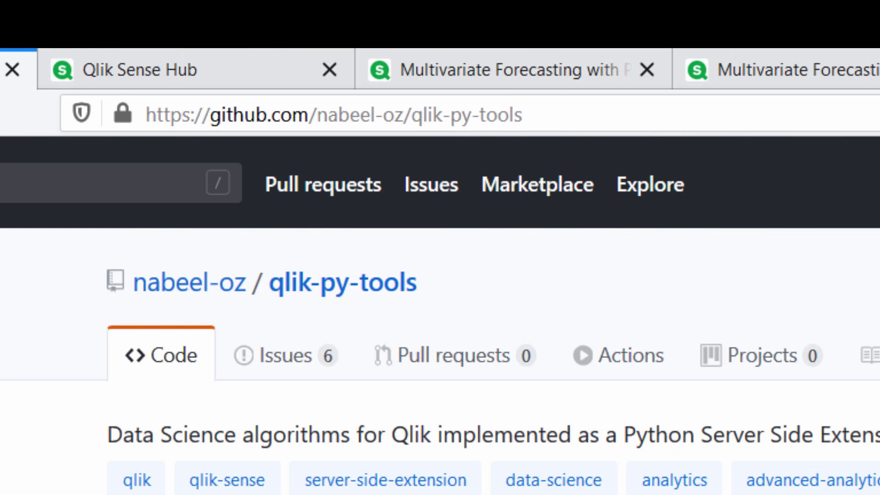
# - In the qlik-py-tools README, go from Usage to the Forecasting page's Additional Regressors section
pyautogui.scroll(-10, 95, 176)
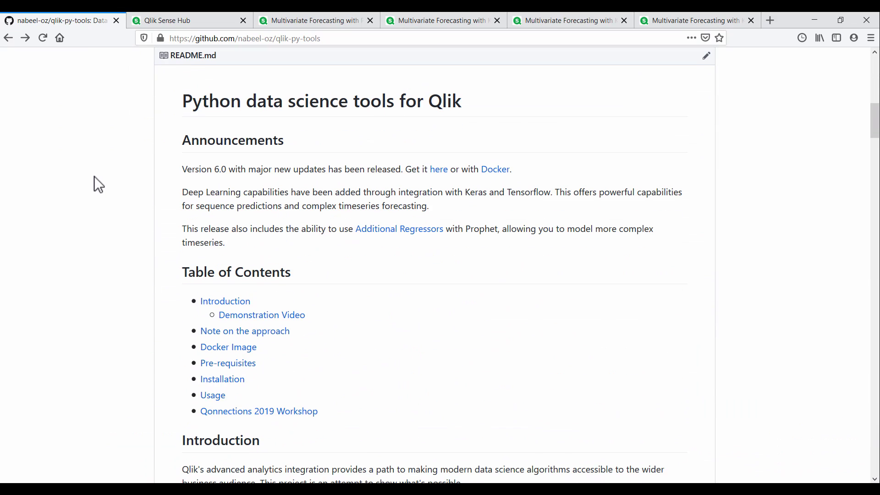
pyautogui.click(213, 395)
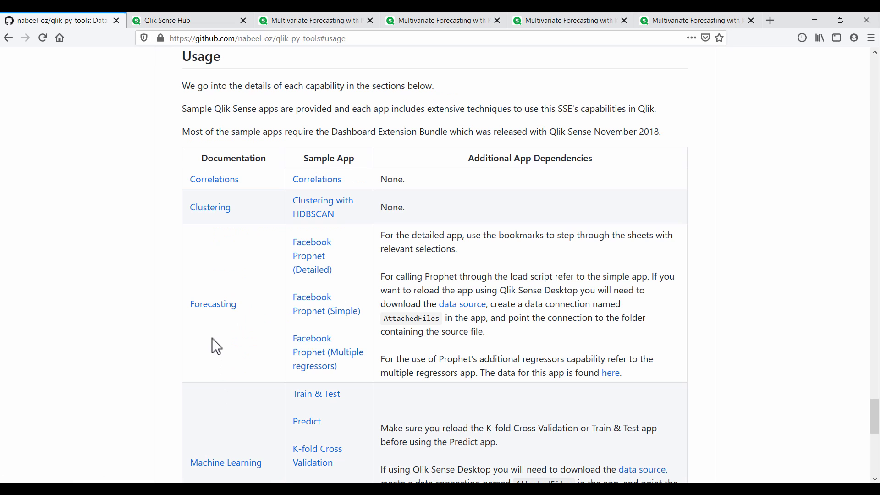
pyautogui.click(202, 310)
pyautogui.click(204, 307)
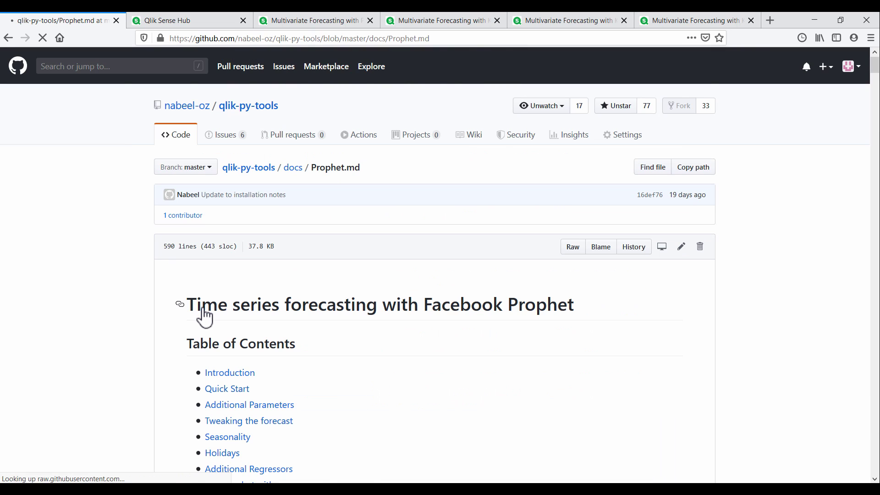
pyautogui.scroll(-3, 206, 316)
pyautogui.click(241, 347)
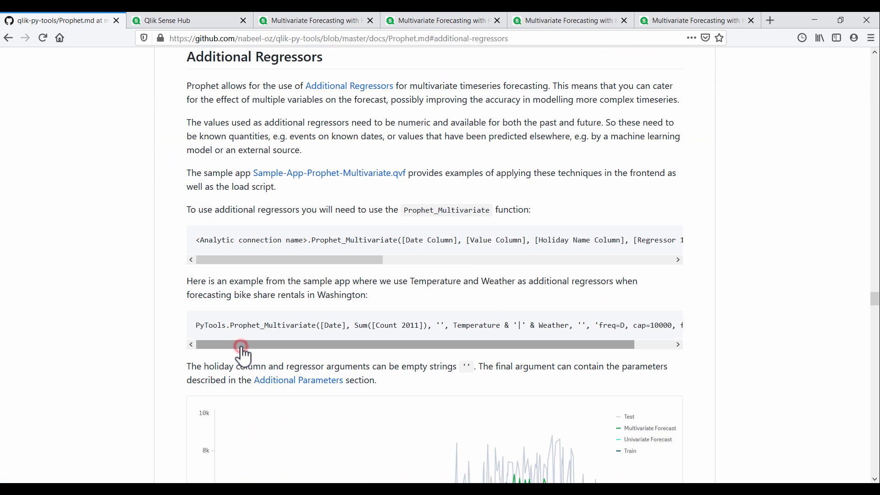
pyautogui.scroll(-4, 110, 344)
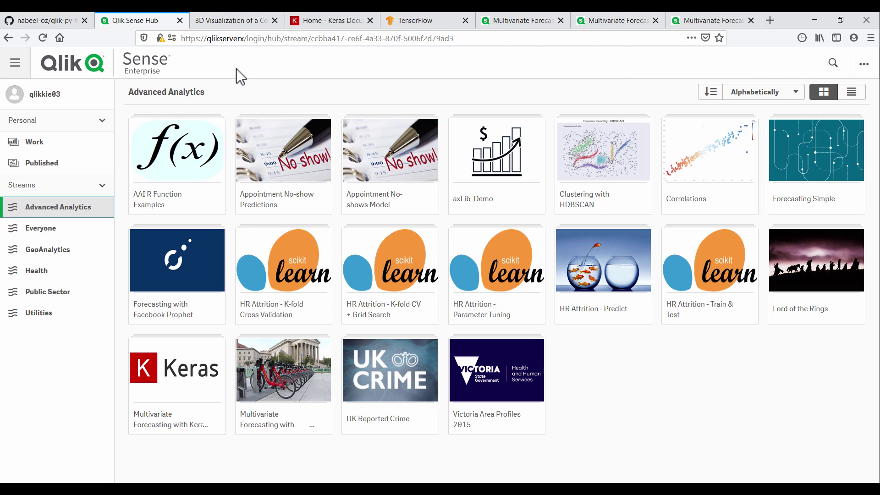
# - In the 3D CNN visualization, draw a 7 and tilt the network to spread its layers
pyautogui.click(244, 22)
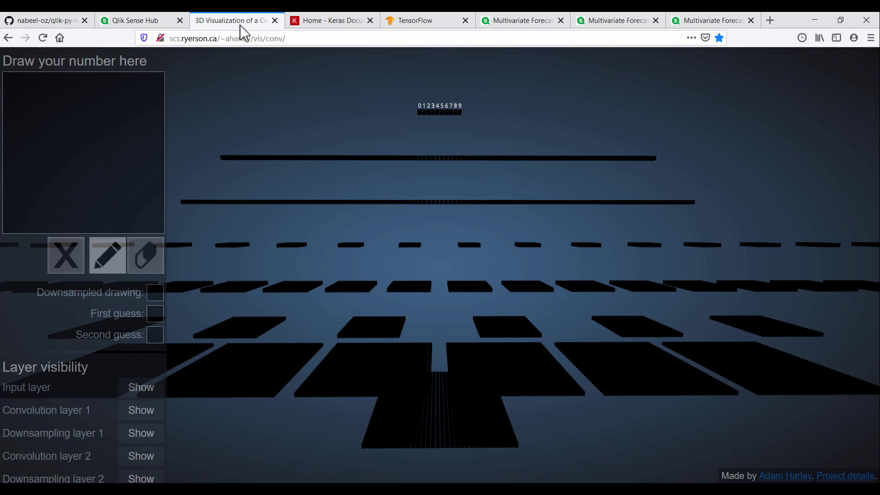
pyautogui.moveTo(43, 106)
pyautogui.mouseDown()
pyautogui.moveTo(66, 107)
pyautogui.moveTo(85, 173)
pyautogui.moveTo(83, 200)
pyautogui.mouseUp()
pyautogui.moveTo(453, 116)
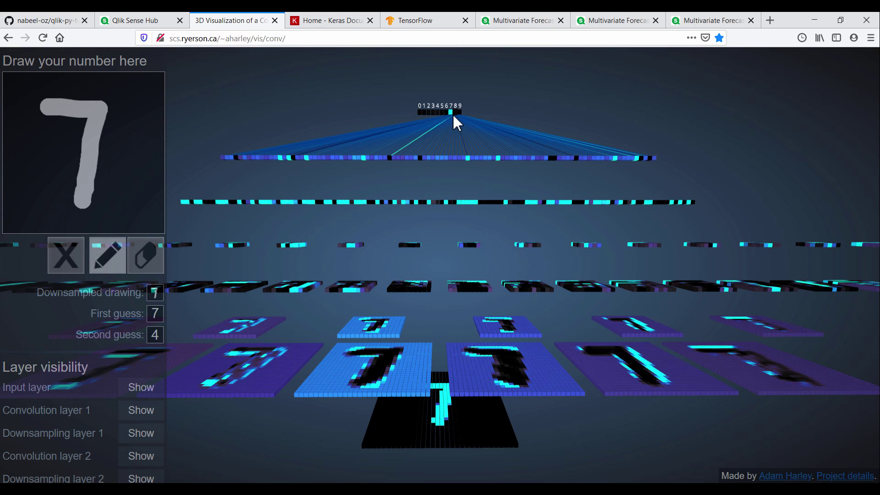
pyautogui.moveTo(473, 206)
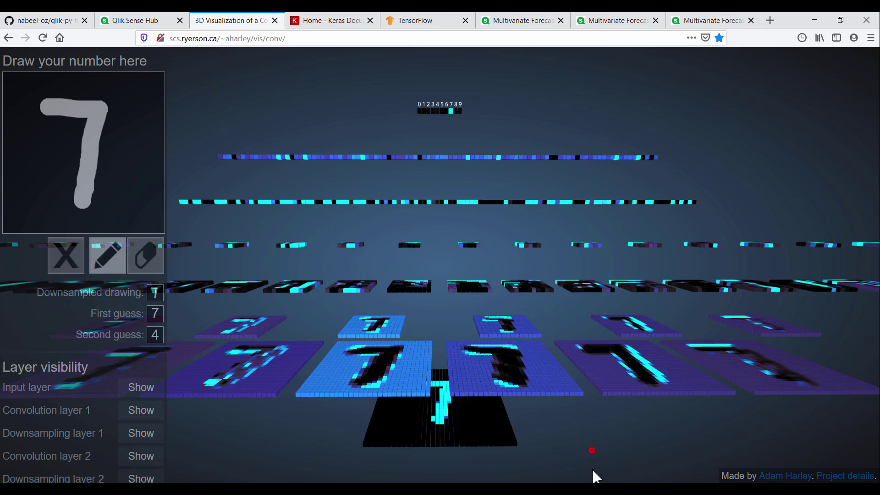
pyautogui.moveTo(592, 468)
pyautogui.mouseDown()
pyautogui.moveTo(591, 451)
pyautogui.moveTo(570, 433)
pyautogui.mouseUp()
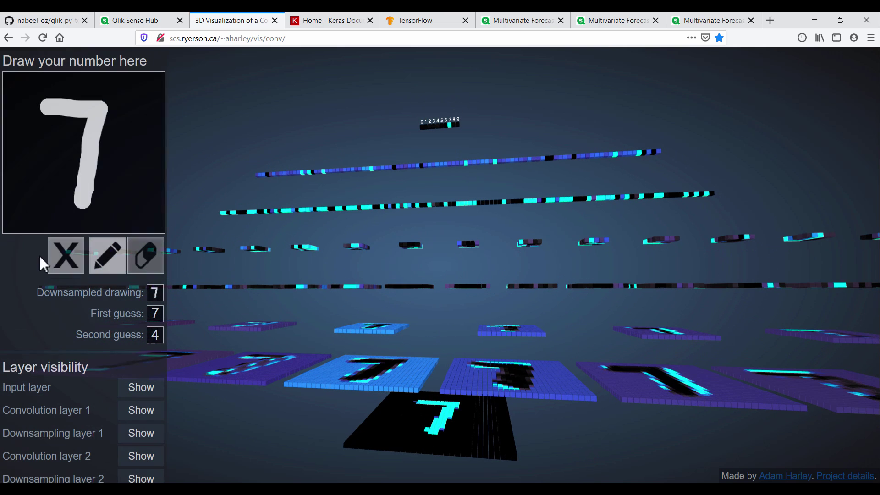
# - Clear the canvas and draw a 6 for the network to recognise
pyautogui.click(68, 261)
pyautogui.moveTo(87, 120)
pyautogui.mouseDown()
pyautogui.moveTo(50, 146)
pyautogui.moveTo(99, 209)
pyautogui.moveTo(59, 183)
pyautogui.mouseUp()
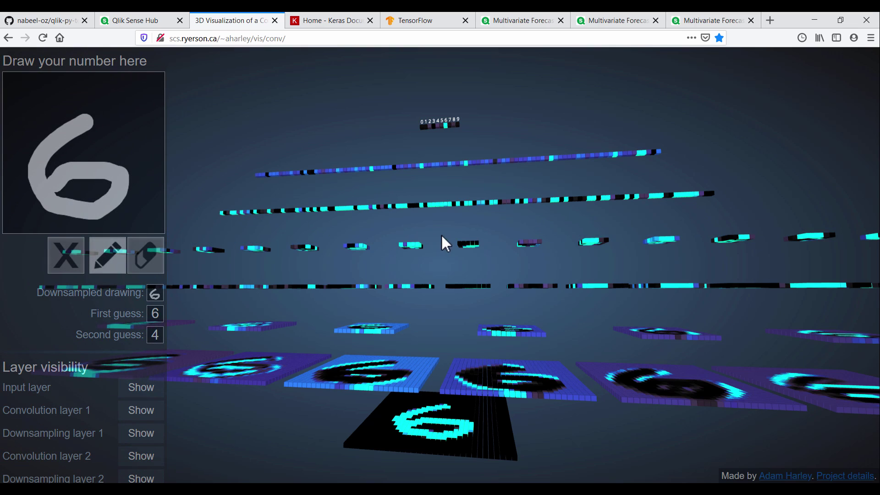
pyautogui.moveTo(440, 233); pyautogui.dragTo(465, 251)
# - Clear again, draw a 5, and inspect a unit in convolution layer 1
pyautogui.moveTo(444, 106)
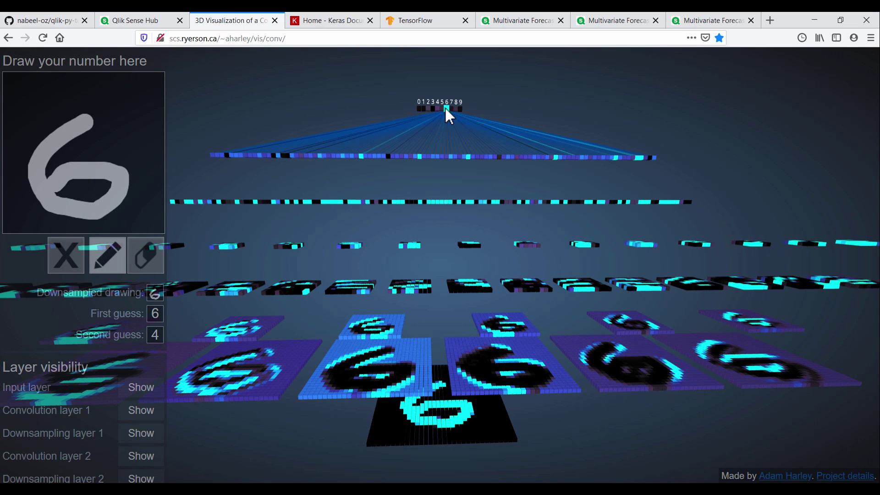
pyautogui.click(57, 255)
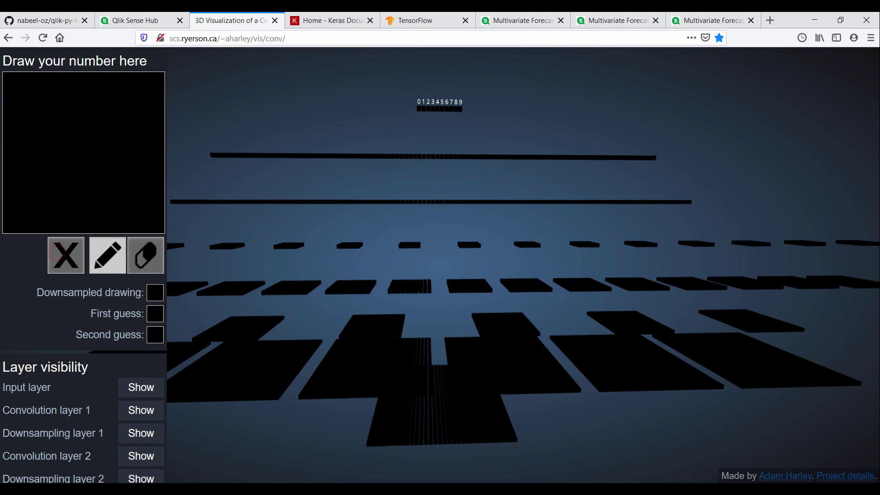
pyautogui.moveTo(109, 109)
pyautogui.mouseDown()
pyautogui.moveTo(36, 109)
pyautogui.moveTo(64, 207)
pyautogui.moveTo(24, 205)
pyautogui.mouseUp()
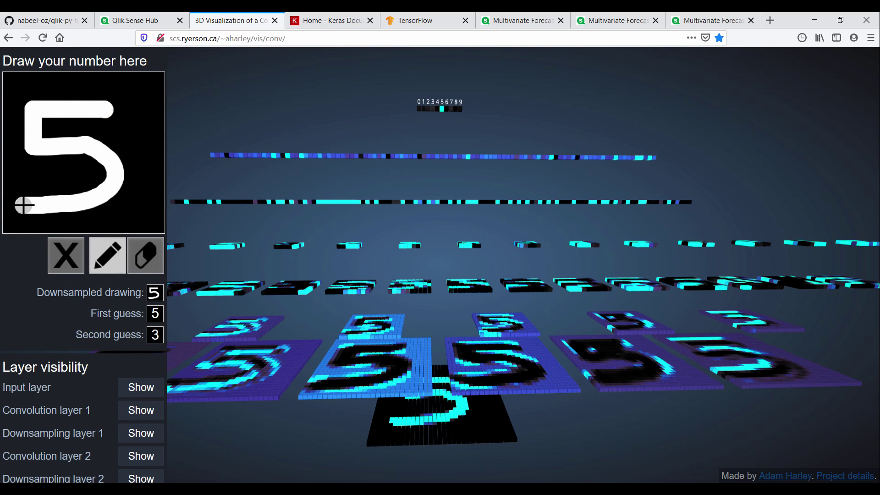
pyautogui.moveTo(386, 128); pyautogui.dragTo(365, 123)
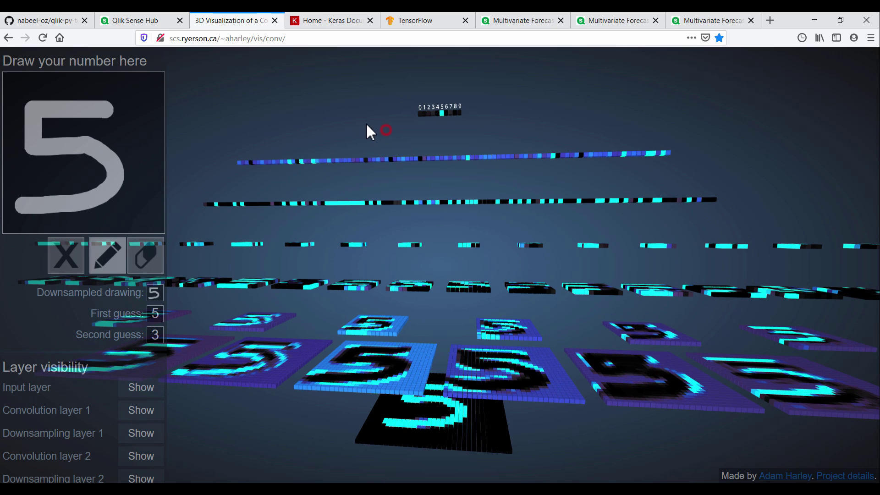
pyautogui.click(358, 353)
# - Glance at the Keras documentation home page, then move on to the TensorFlow homepage
pyautogui.click(332, 20)
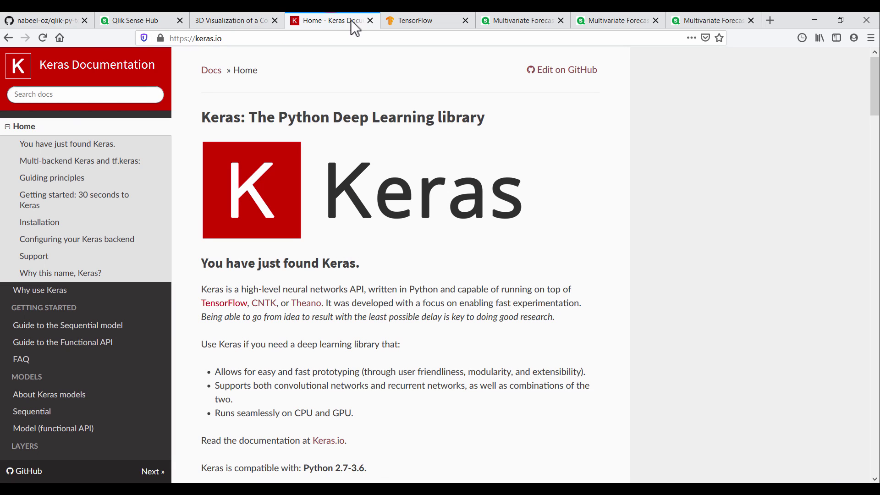
pyautogui.click(396, 19)
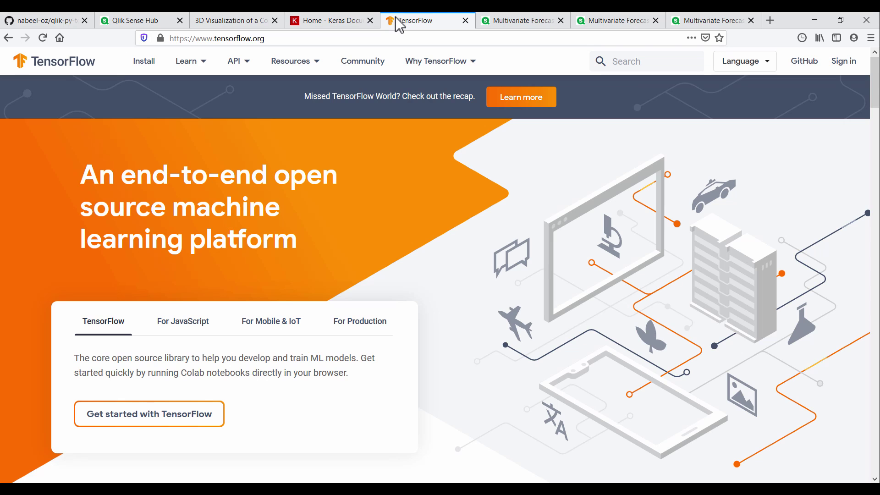
# - Return to the Multivariate Forecasting with Keras app and open its Data model viewer
pyautogui.click(514, 23)
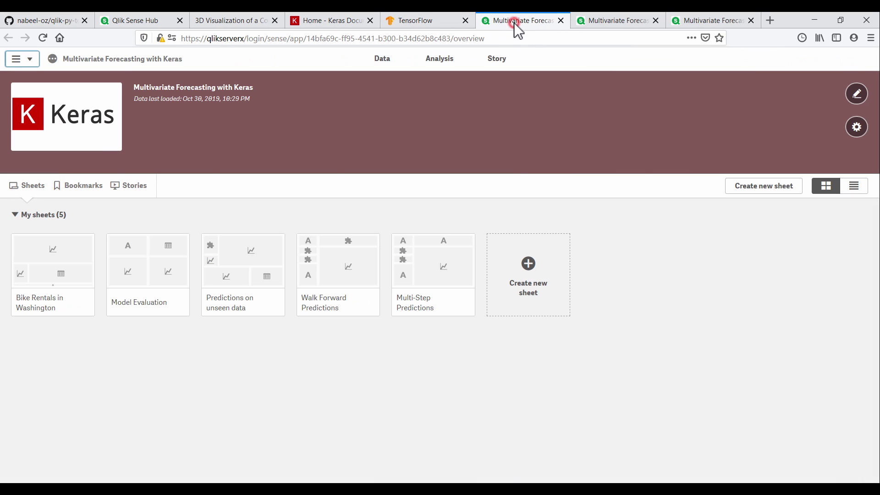
pyautogui.click(28, 59)
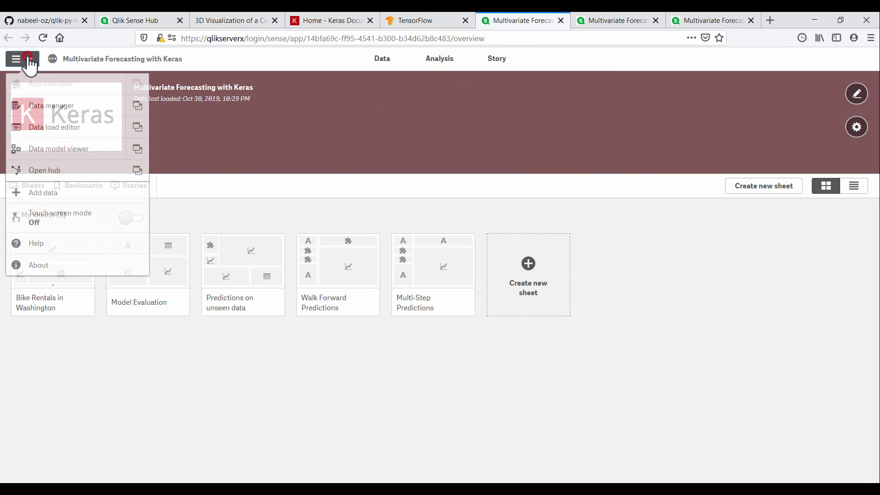
pyautogui.click(49, 152)
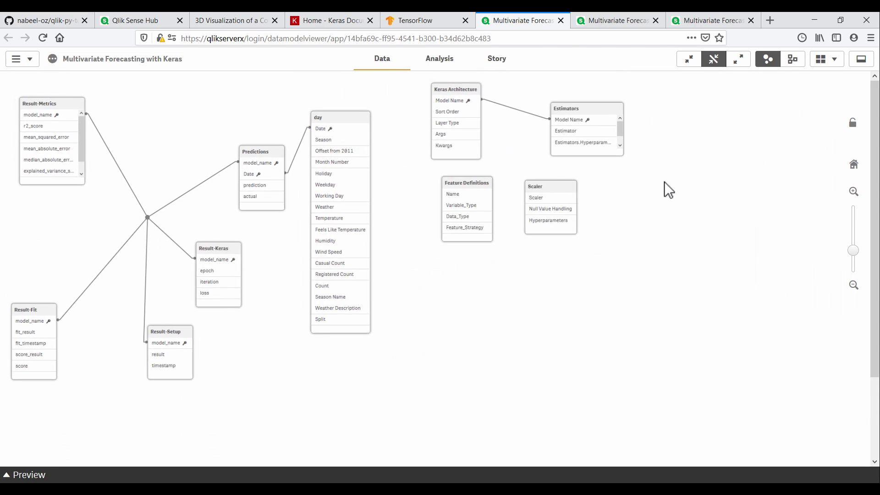
# - Select the Estimators table in the data model and show its data preview
pyautogui.click(785, 189)
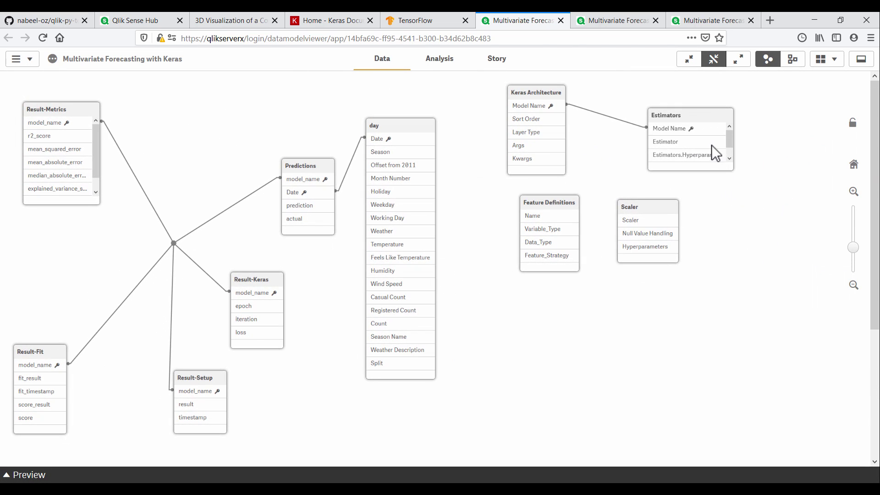
pyautogui.click(687, 125)
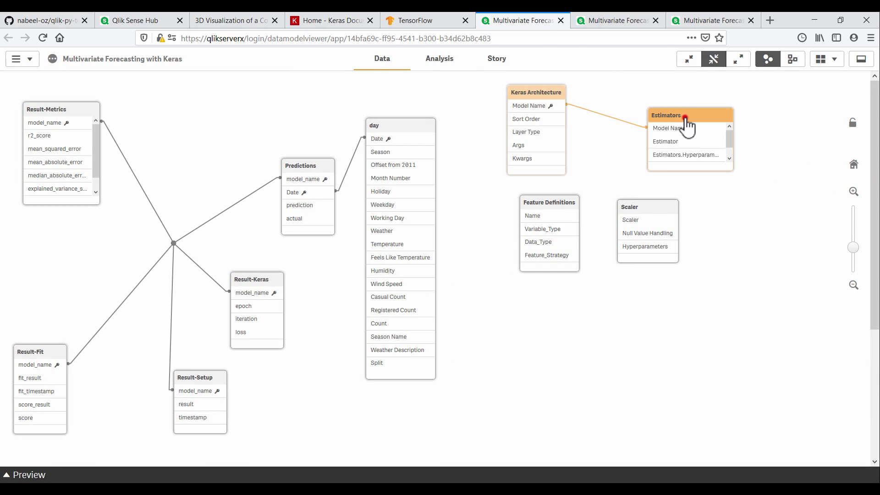
pyautogui.click(265, 475)
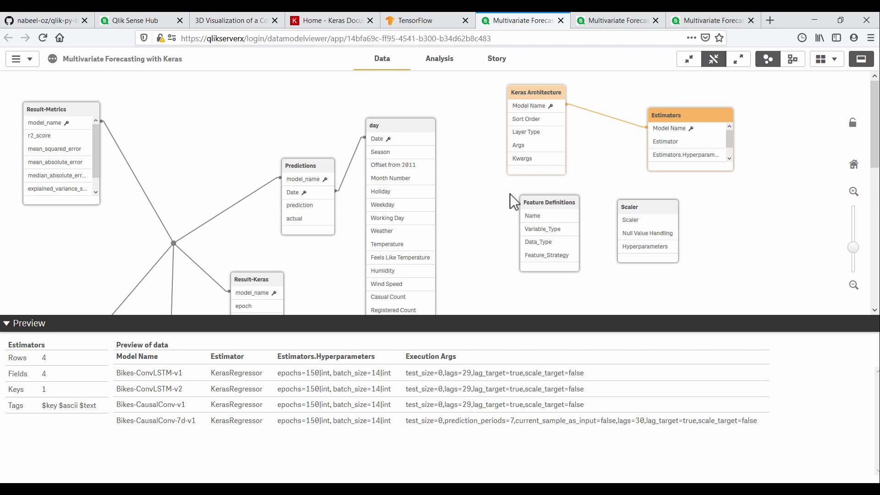
# - Preview the Keras Architecture table's 43 layer rows, then go to the Bike Rentals in Washington sheet
pyautogui.click(534, 94)
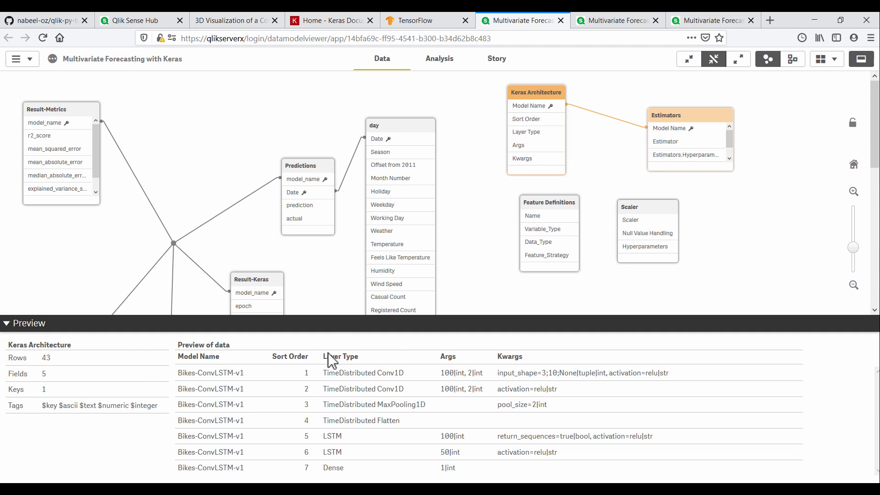
pyautogui.scroll(-3, 343, 430)
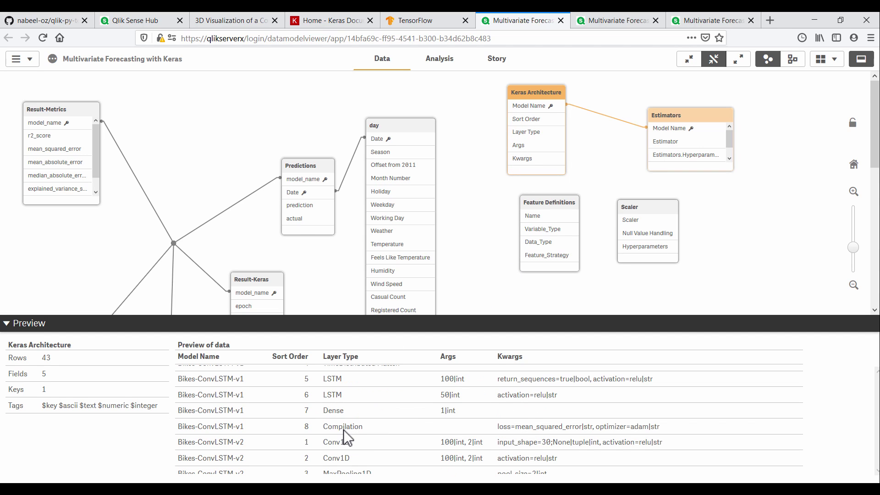
pyautogui.scroll(-3, 362, 433)
pyautogui.scroll(-4, 362, 434)
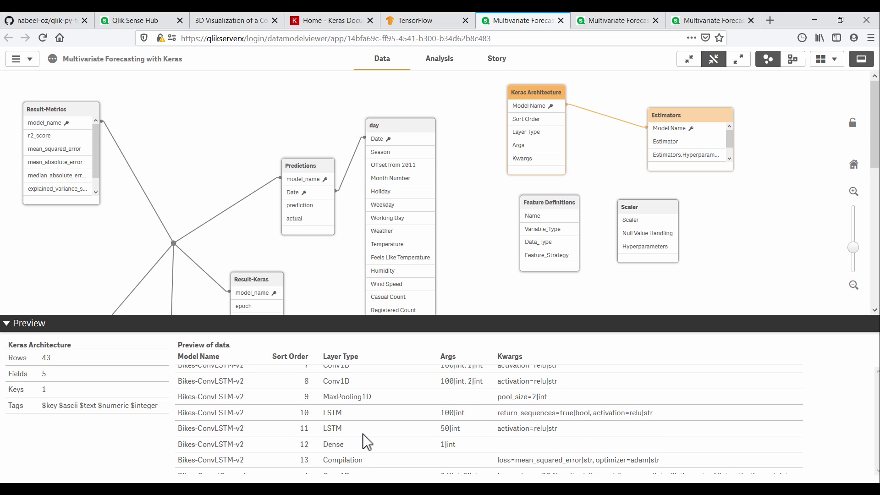
pyautogui.scroll(-8, 361, 433)
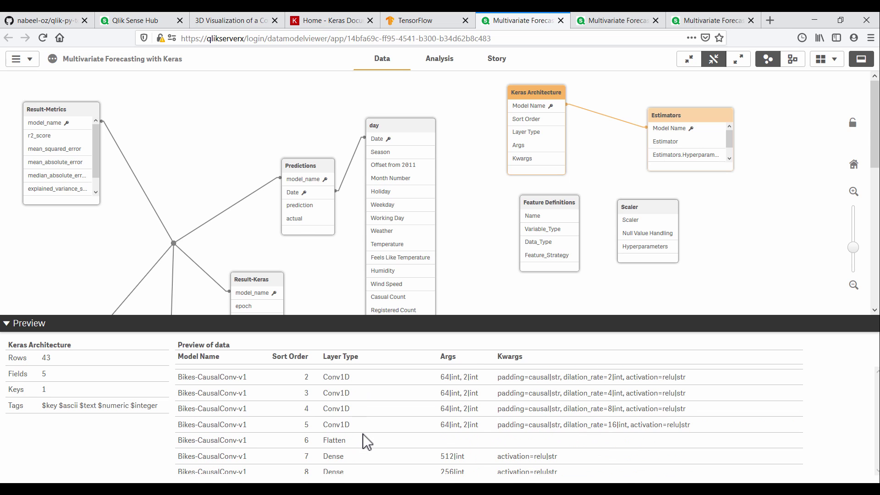
pyautogui.scroll(-5, 362, 433)
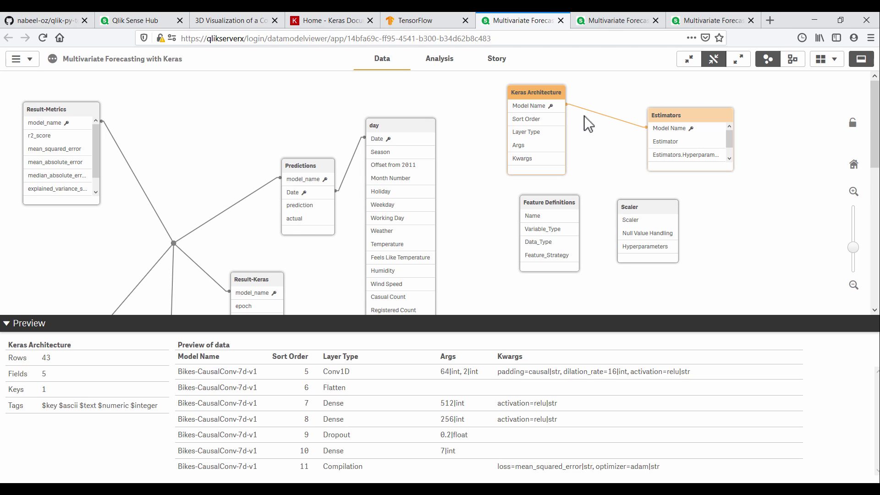
pyautogui.click(601, 24)
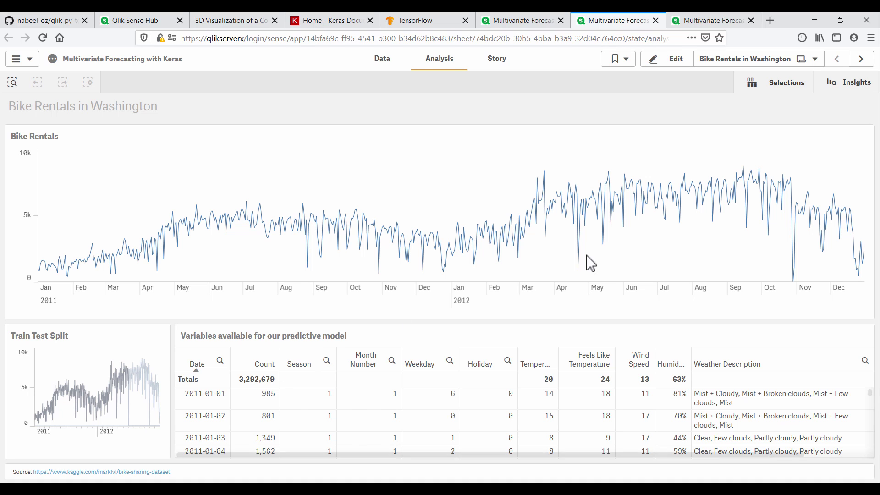
# - In the data load editor, mark the PyTools.sklearn_Fit call and its returned fields, then reload to train
pyautogui.hotkey('ctrl', 'Tab')
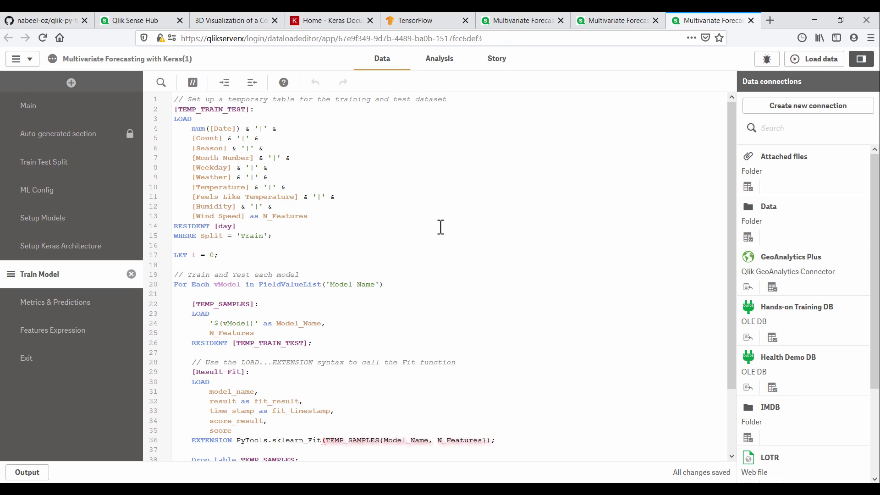
pyautogui.scroll(-3, 440, 227)
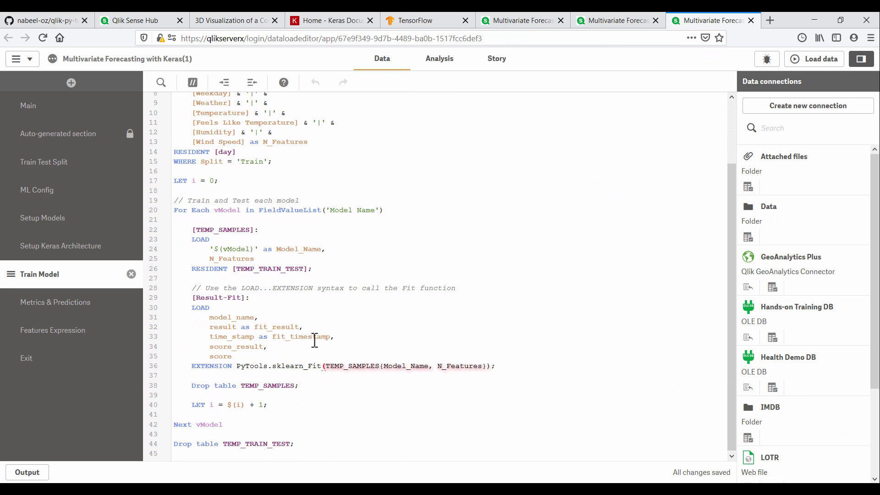
pyautogui.moveTo(188, 366); pyautogui.dragTo(497, 363)
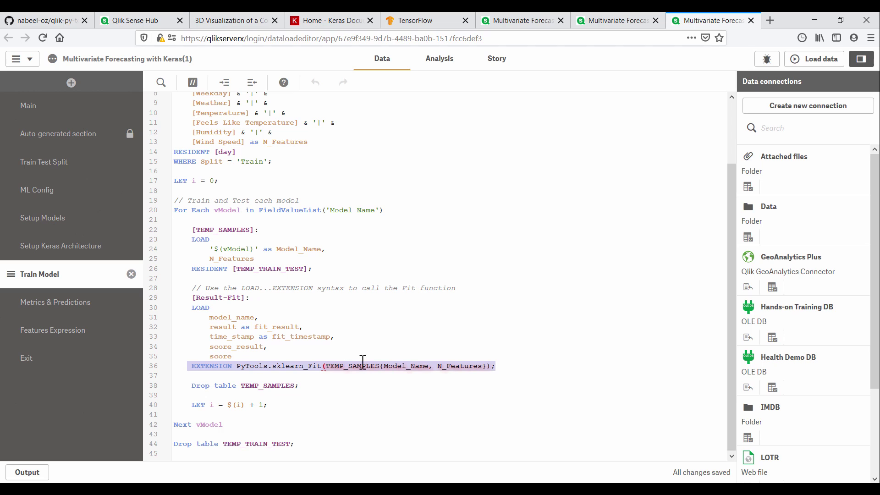
pyautogui.moveTo(201, 316); pyautogui.dragTo(232, 355)
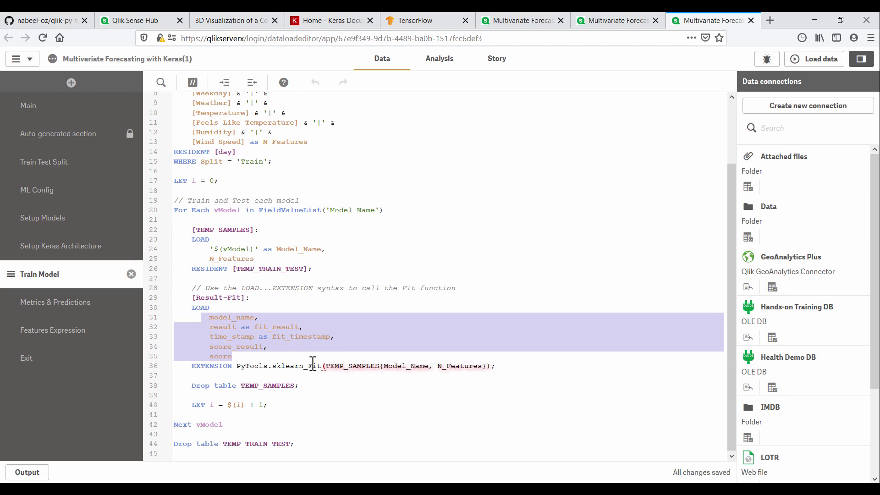
pyautogui.click(819, 60)
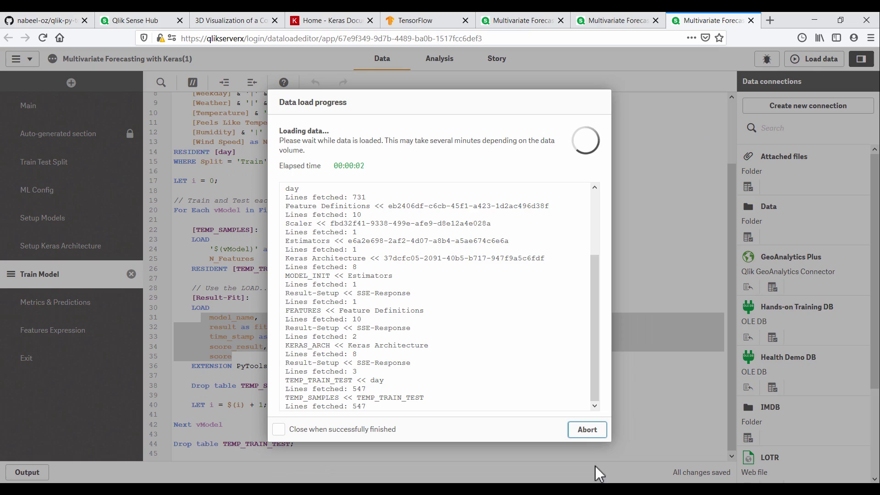
# - Watch the Bikes-ConvLSTM-Temp training epochs and loss values in PowerShell, then return to Model Evaluation
pyautogui.click(591, 447)
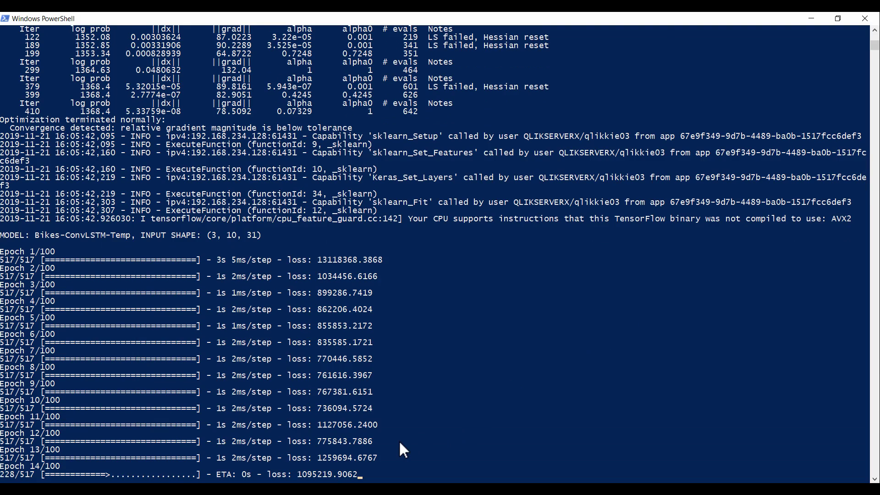
pyautogui.hotkey('alt', 'Tab')
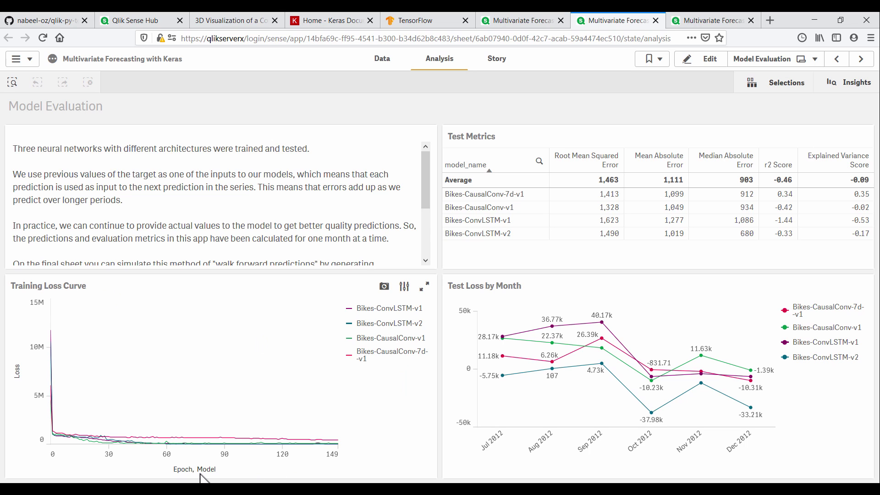
pyautogui.scroll(5, 303, 443)
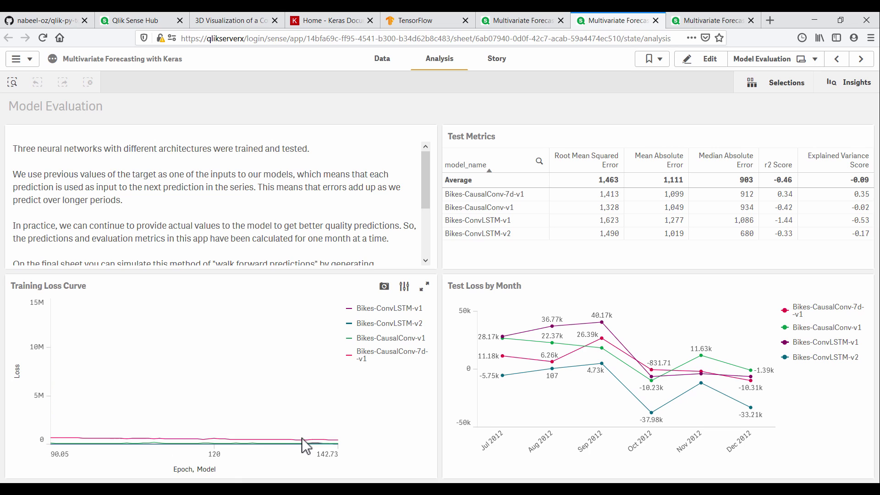
pyautogui.scroll(3, 251, 425)
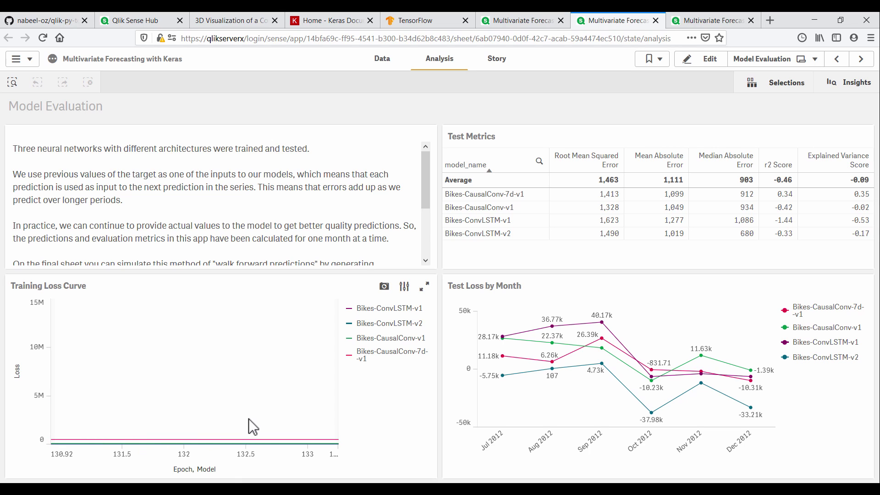
pyautogui.scroll(-8, 249, 420)
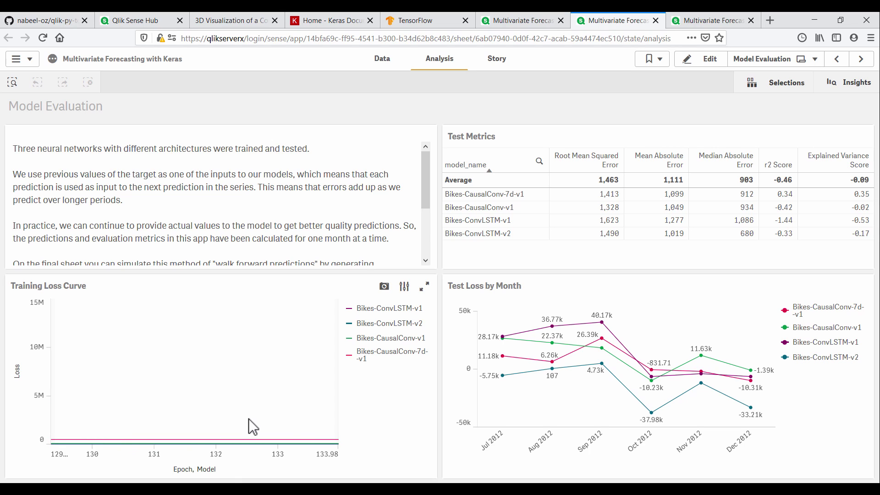
pyautogui.scroll(-3, 252, 426)
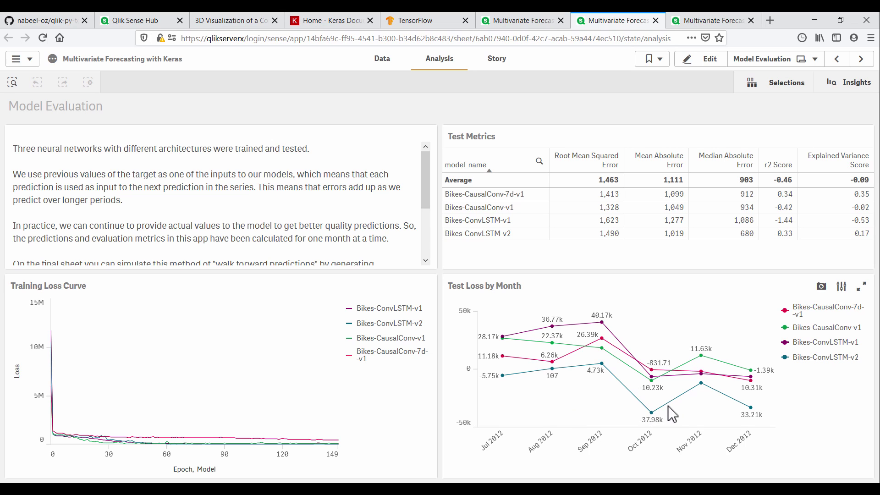
# - On the next sheet, plot predictions for Bikes-CausalConv-7d-v1, Bikes-ConvLSTM-v1 and Bikes-ConvLSTM-v2 in turn
pyautogui.moveTo(652, 415)
pyautogui.click(854, 61)
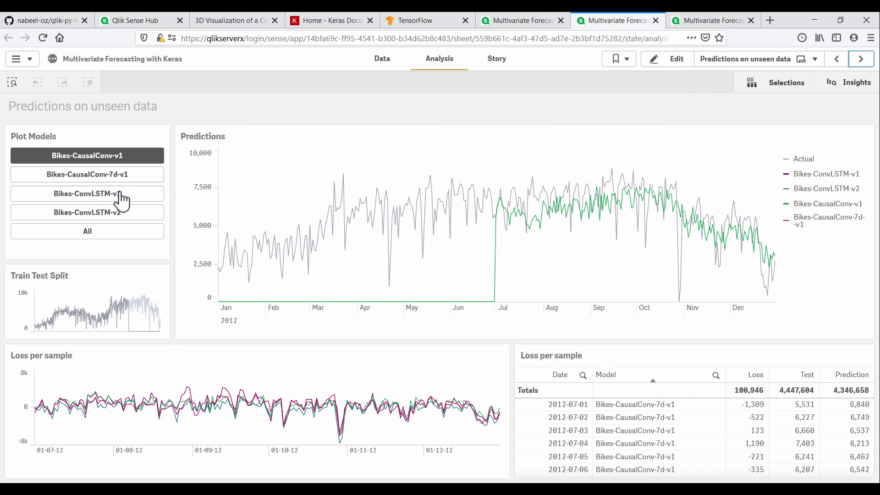
pyautogui.click(90, 179)
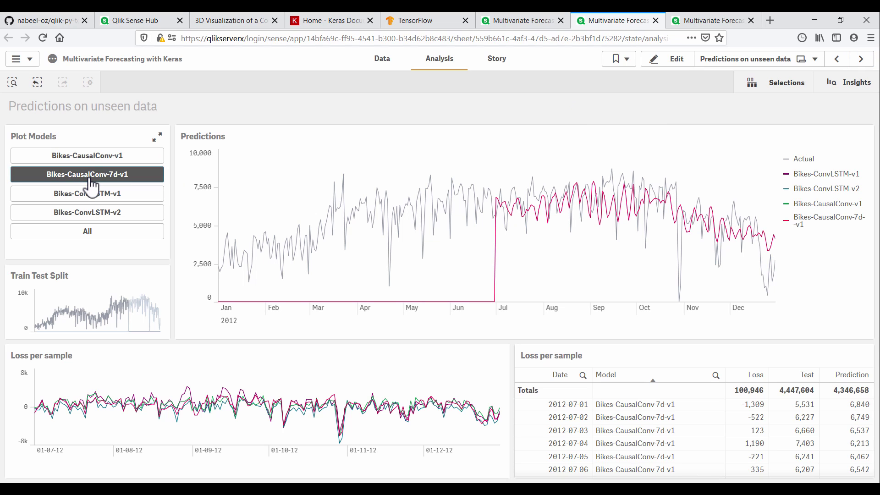
pyautogui.click(87, 193)
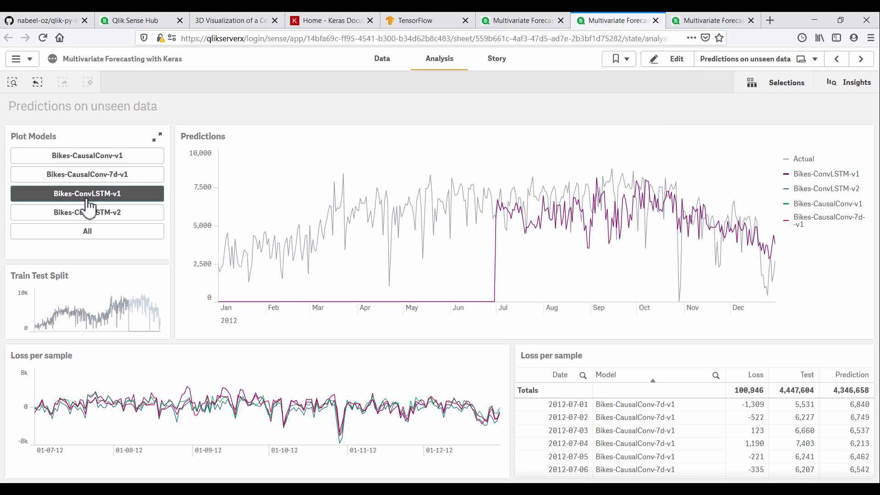
pyautogui.click(89, 211)
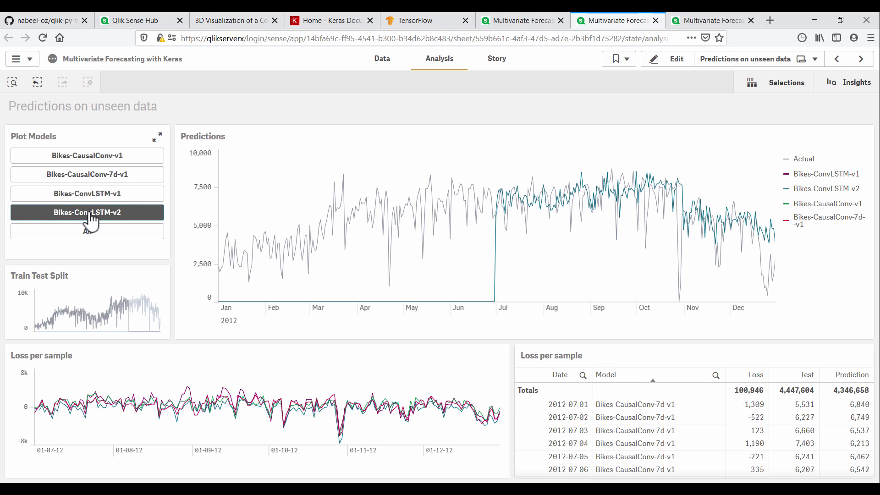
# - Plot Bikes-CausalConv-v1 again and zoom and pan the Predictions chart toward July–September 2012
pyautogui.click(116, 161)
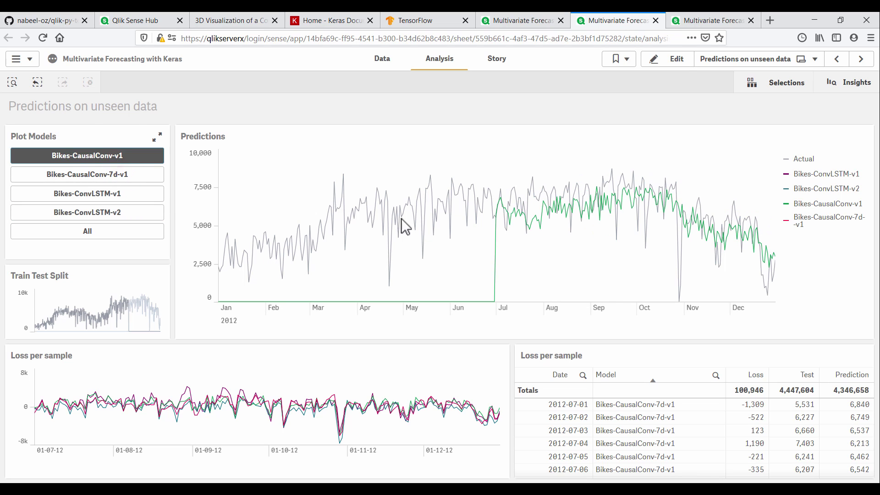
pyautogui.scroll(2, 523, 242)
pyautogui.scroll(2, 483, 235)
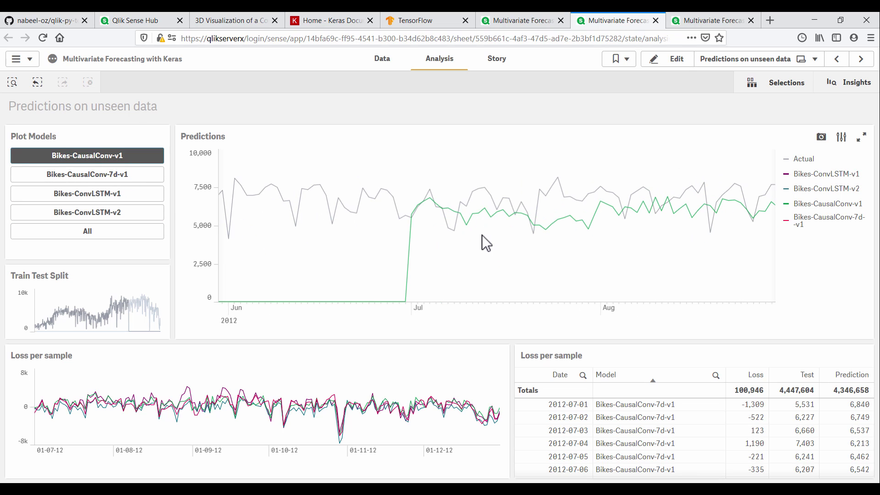
pyautogui.scroll(1, 482, 235)
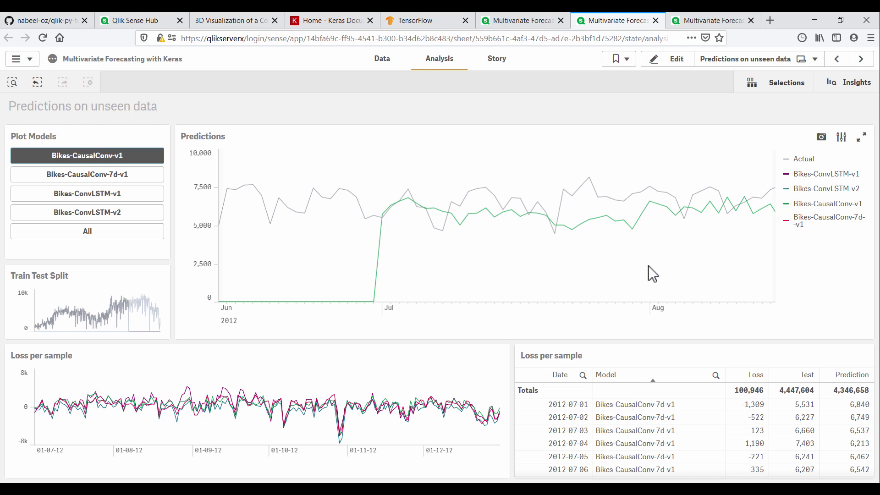
pyautogui.moveTo(690, 254); pyautogui.dragTo(461, 256)
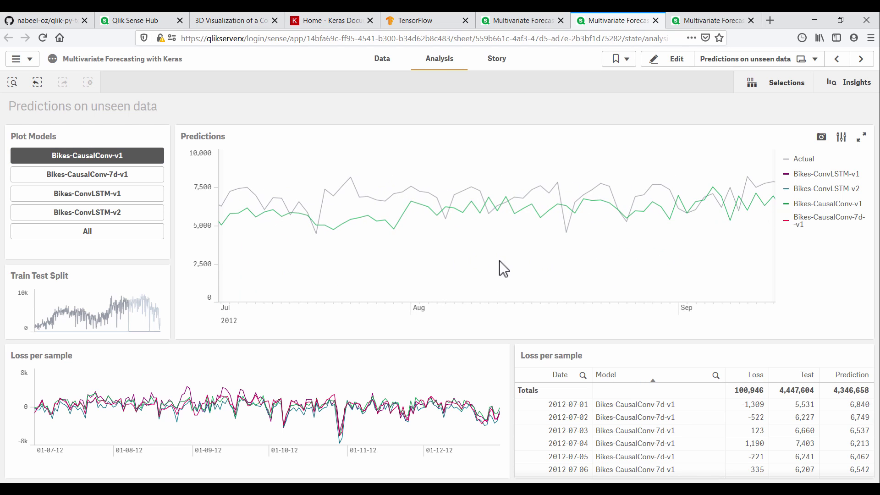
pyautogui.scroll(-3, 504, 269)
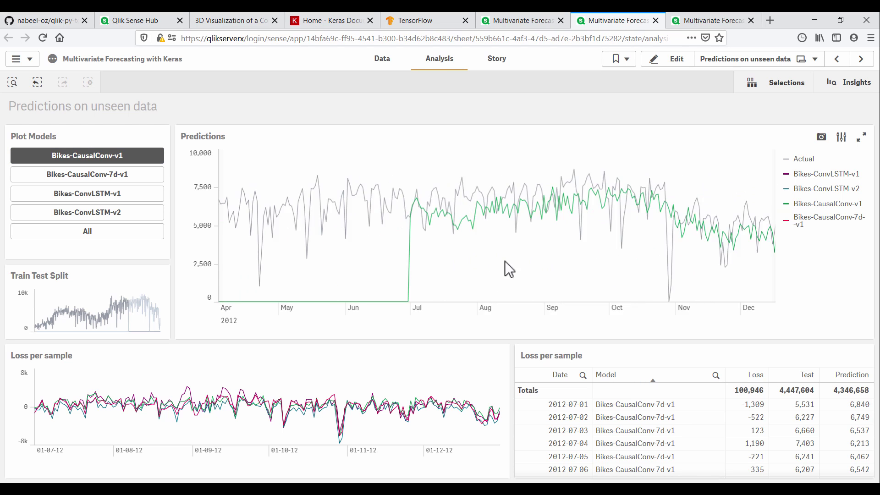
# - On Walk Forward Predictions, advance the Bikes-CausalConv-v1 forecast window five days to 07-07-12 – 13-07-12
pyautogui.click(864, 60)
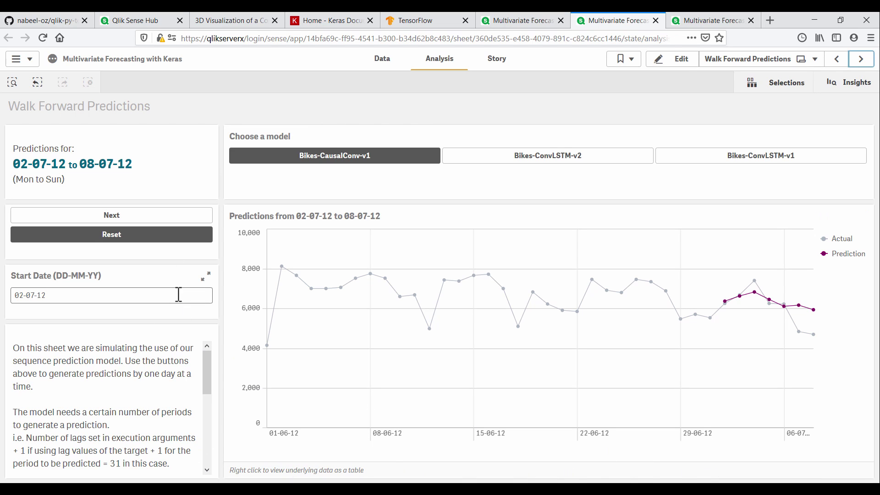
pyautogui.click(167, 219)
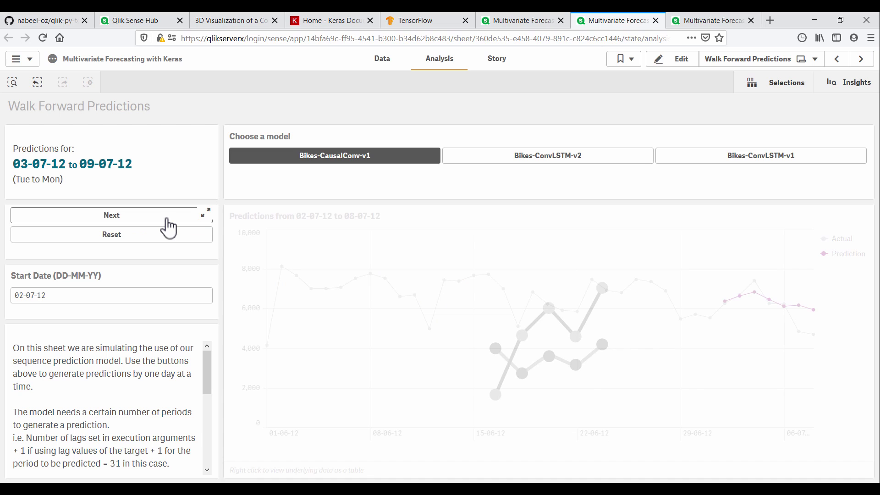
pyautogui.click(166, 219)
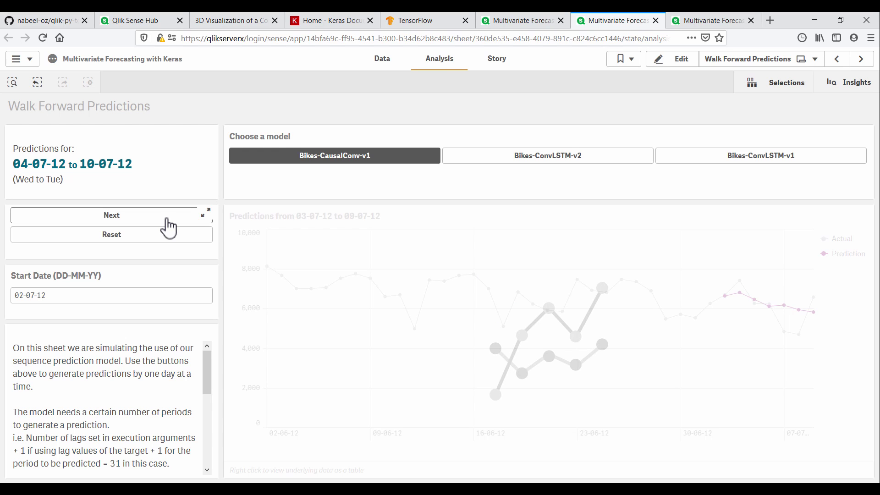
pyautogui.click(168, 219)
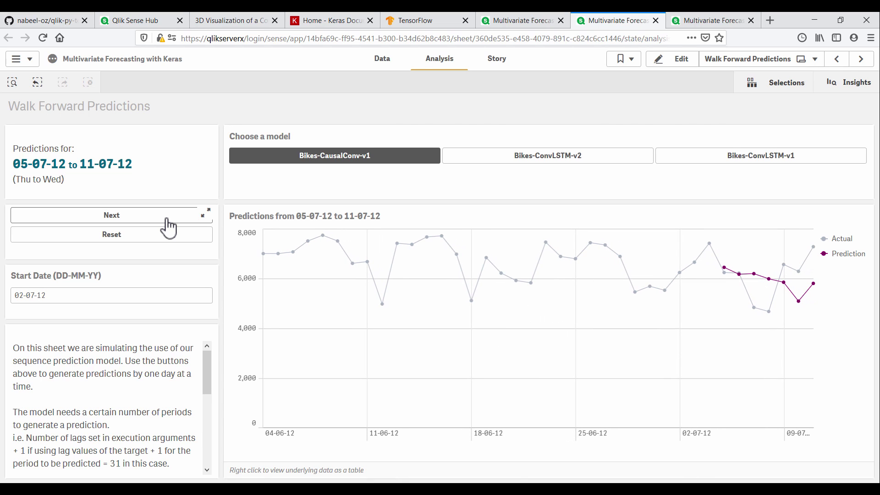
pyautogui.click(168, 226)
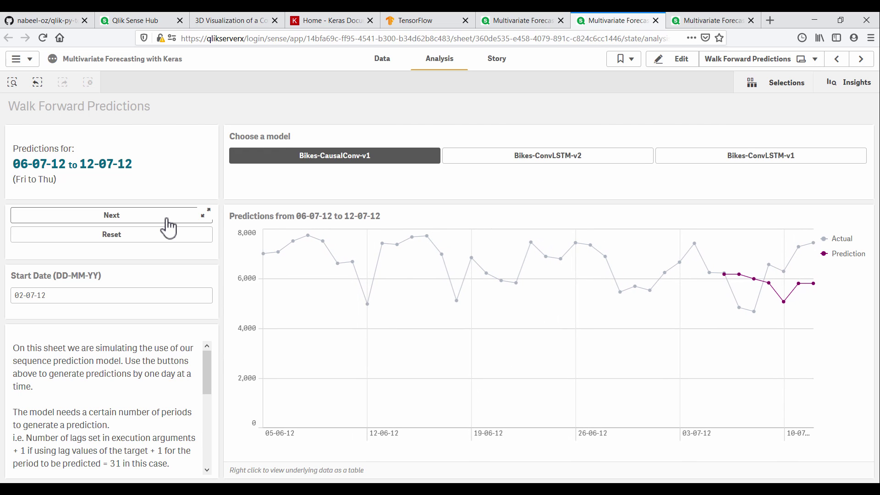
pyautogui.click(168, 224)
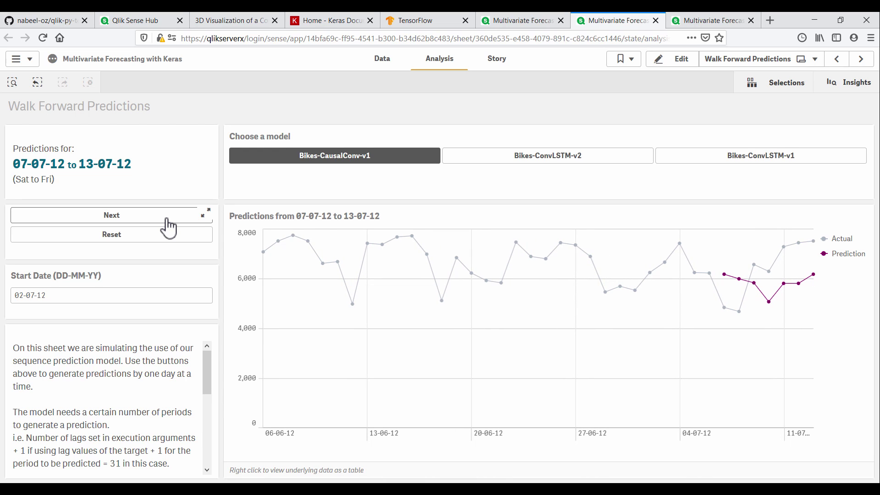
# - On Multi-Step Predictions, advance the weekly Bikes-CausalConv-7d-v1 forecast four weeks to 04-08-12 – 10-08-12
pyautogui.click(861, 59)
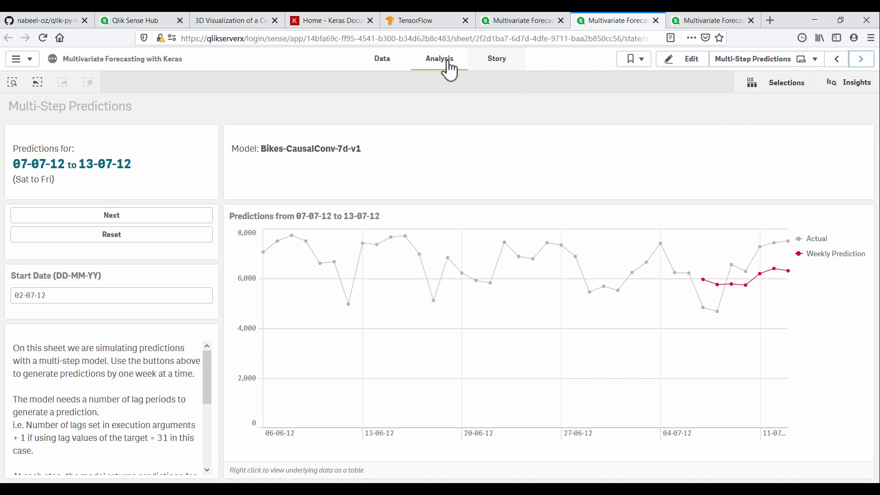
pyautogui.click(156, 223)
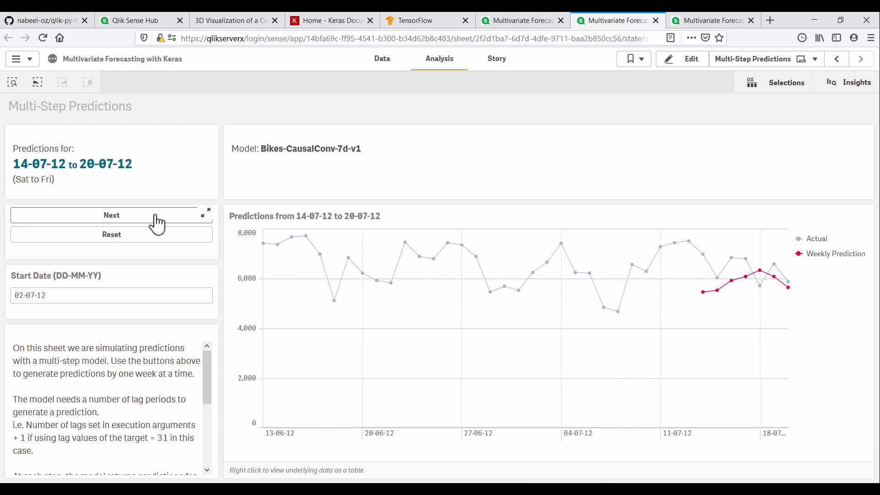
pyautogui.click(156, 223)
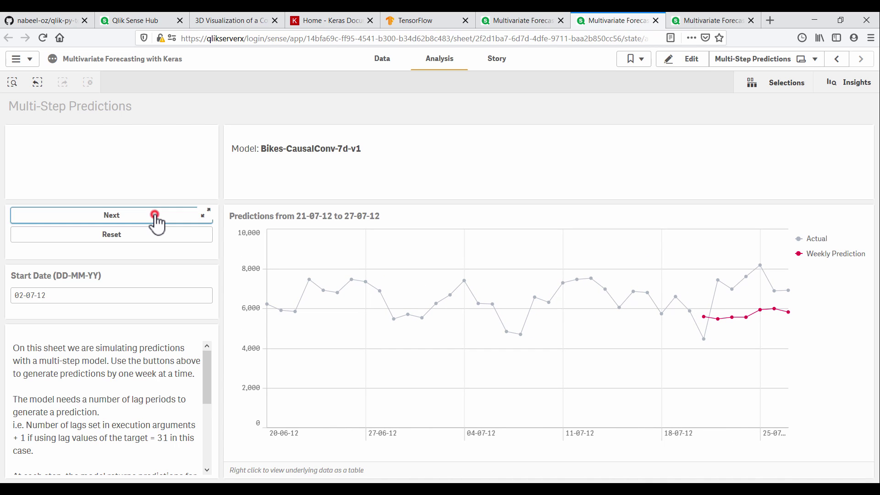
pyautogui.click(154, 214)
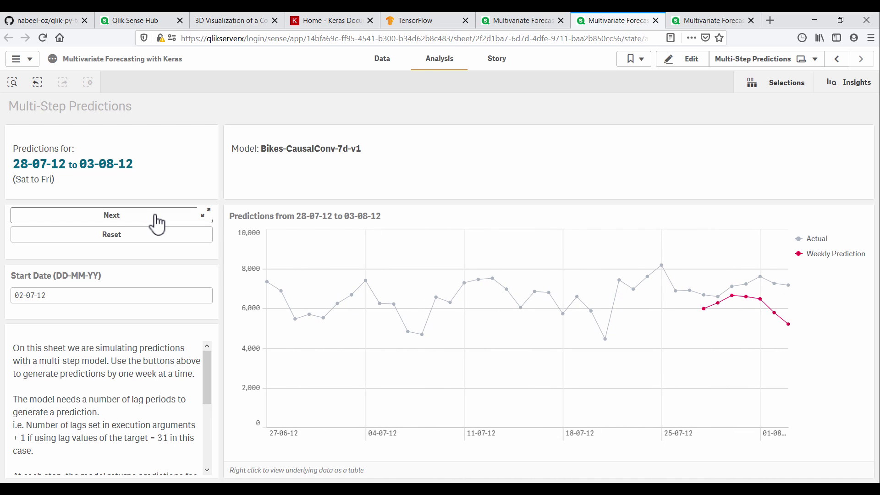
pyautogui.click(154, 215)
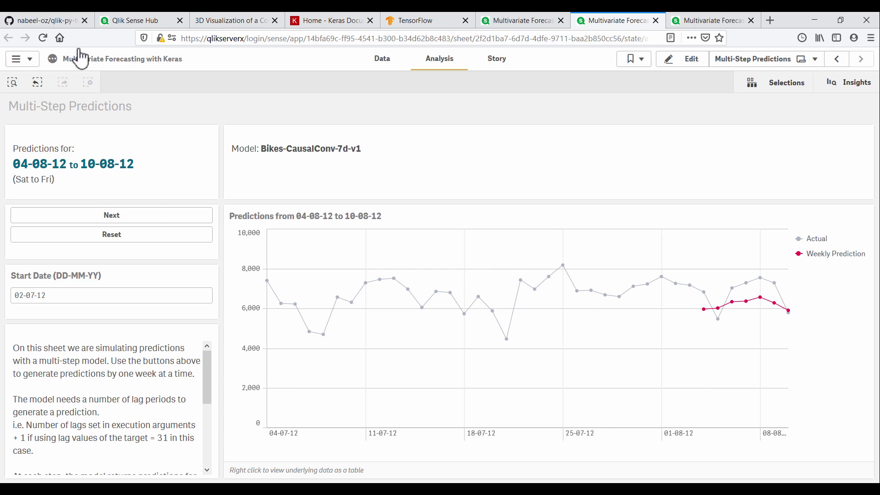
pyautogui.click(64, 20)
# - From the qlik-py-tools README's Usage section, open the Deep Learning page on Keras sequence predictions
pyautogui.scroll(-12, 82, 240)
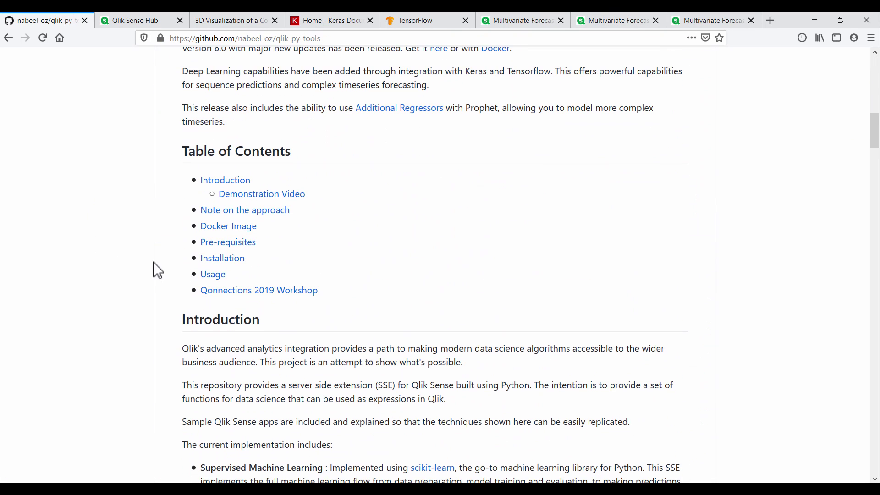
pyautogui.click(212, 274)
pyautogui.scroll(-6, 213, 271)
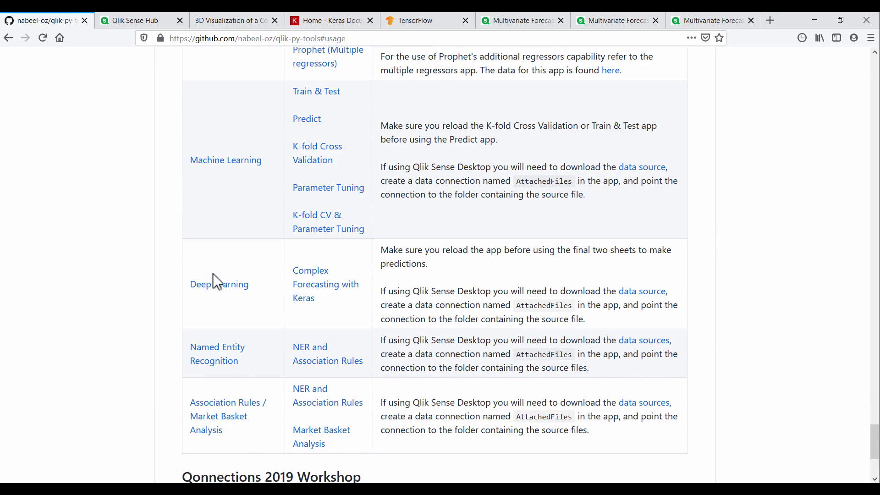
pyautogui.click(215, 286)
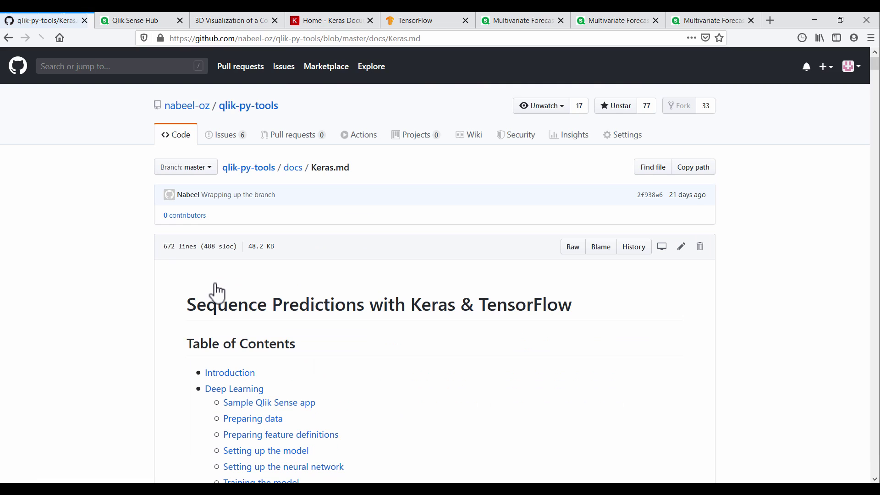
pyautogui.scroll(-5, 217, 292)
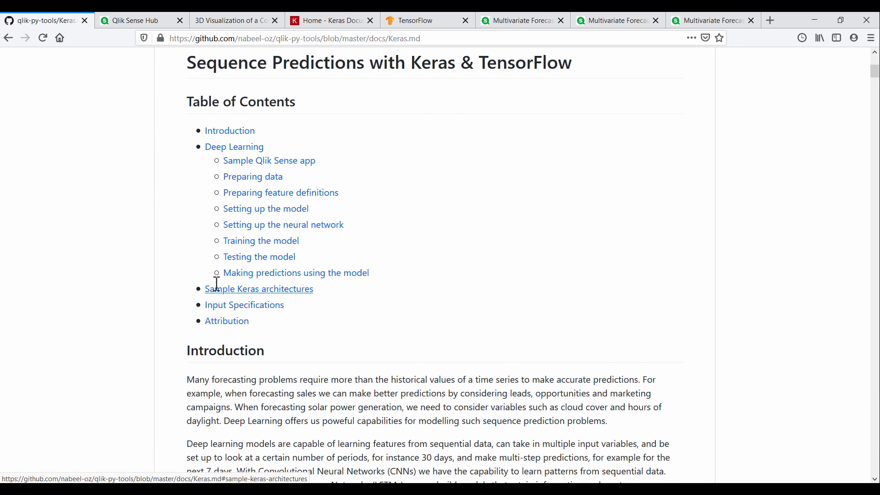